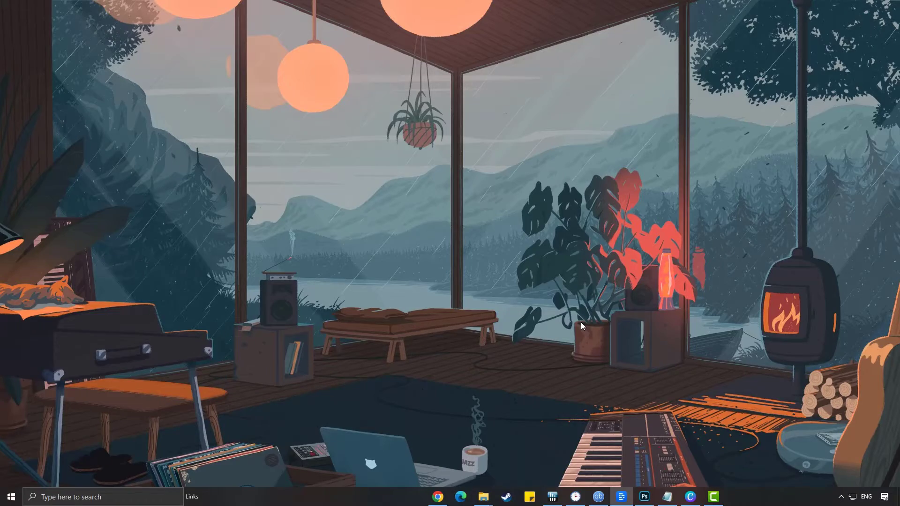
Step: Launch Device Manager from taskbar search and expand the Display adapters list
{"action": "left_click", "coordinate": [130, 497]}
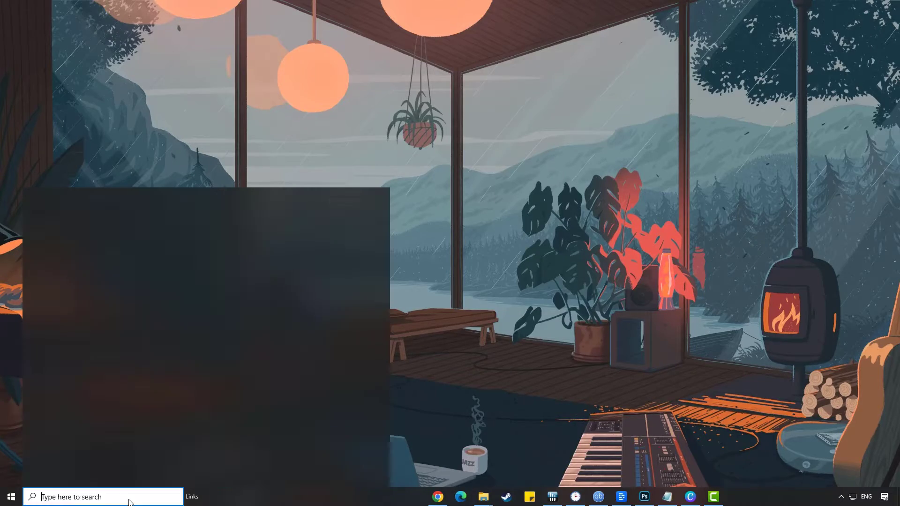
{"action": "type", "text": "device manager"}
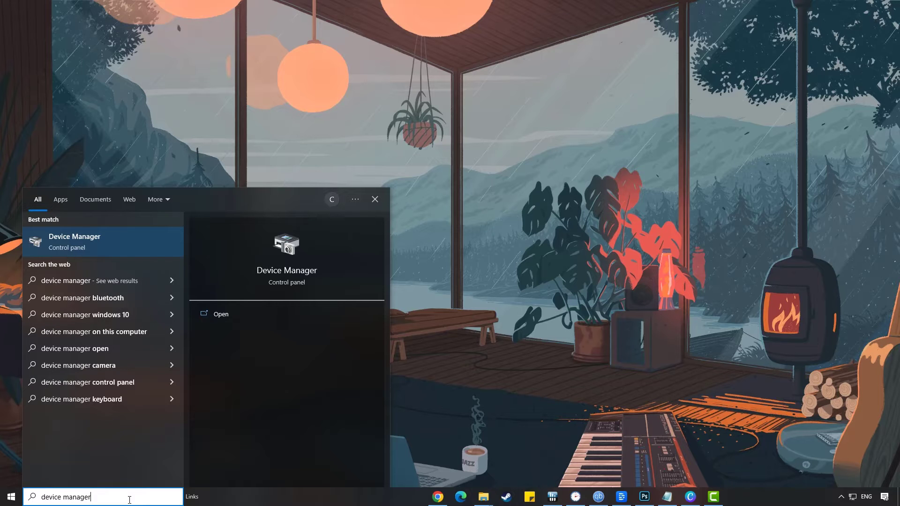
{"action": "left_click", "coordinate": [154, 249]}
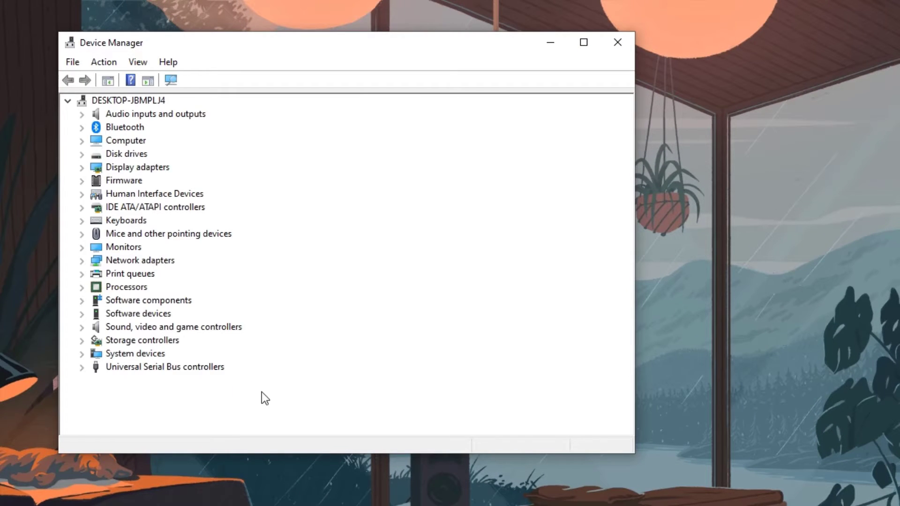
{"action": "left_click", "coordinate": [83, 169]}
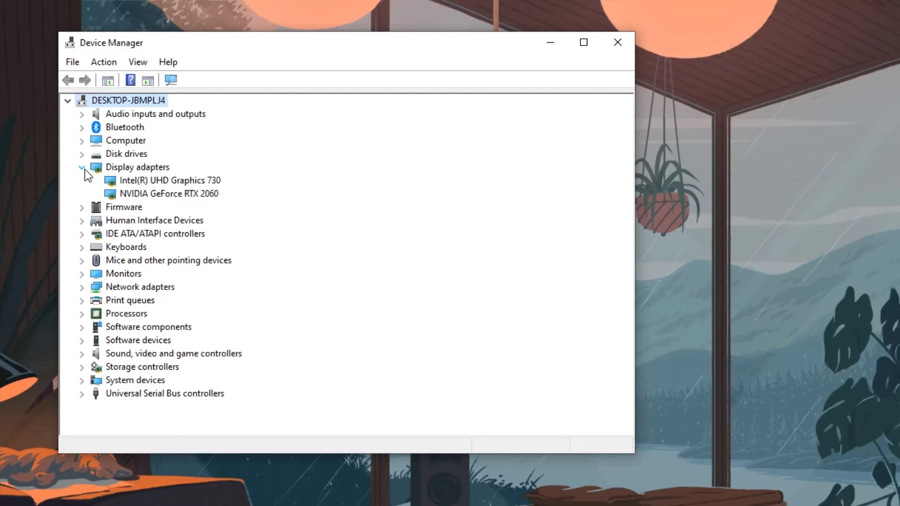
Step: Update the NVIDIA GeForce RTX 2060 driver using automatic driver search
{"action": "right_click", "coordinate": [210, 196]}
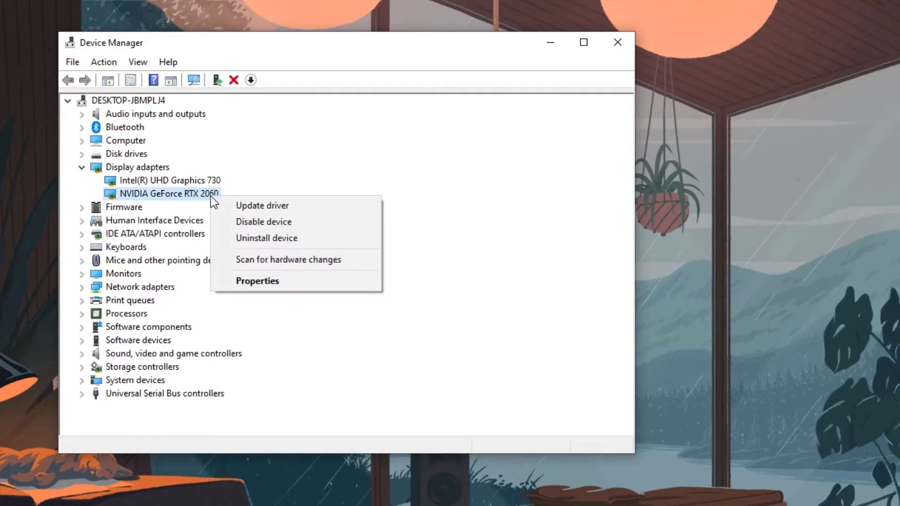
{"action": "left_click", "coordinate": [271, 206]}
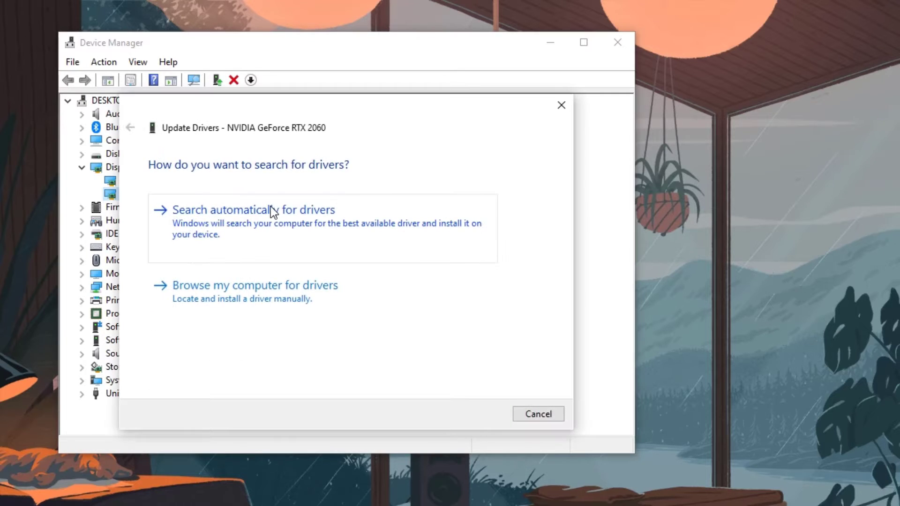
{"action": "left_click", "coordinate": [363, 246]}
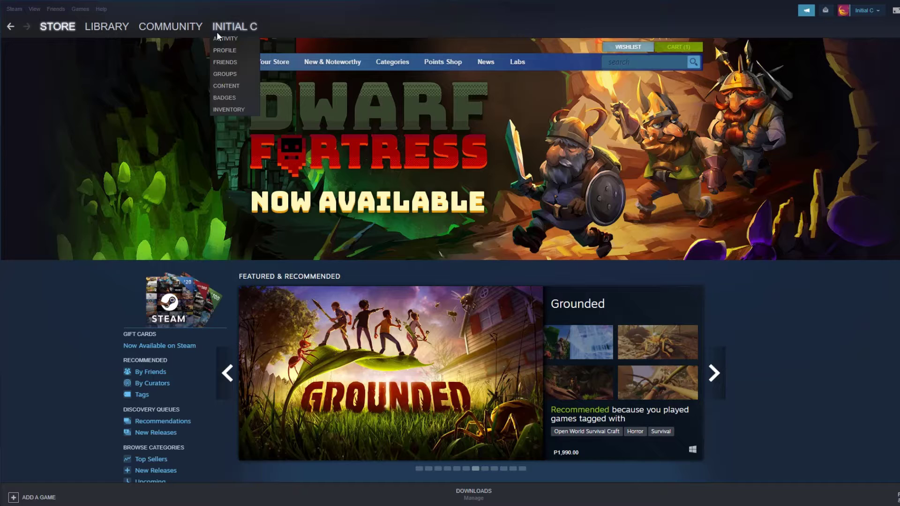
Step: Reach Propnight's Properties dialog from the Steam Library
{"action": "left_click", "coordinate": [112, 27]}
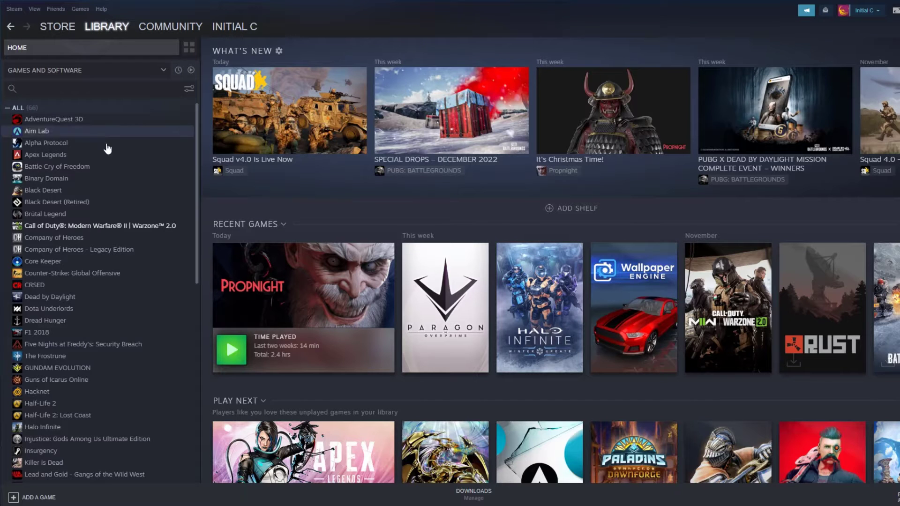
{"action": "scroll", "coordinate": [114, 180], "scroll_direction": "down", "scroll_amount": 10}
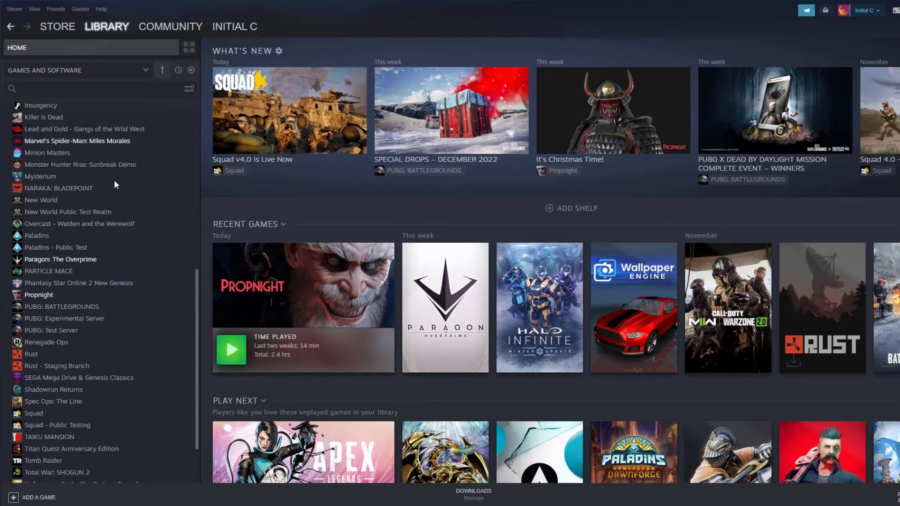
{"action": "left_click", "coordinate": [71, 299]}
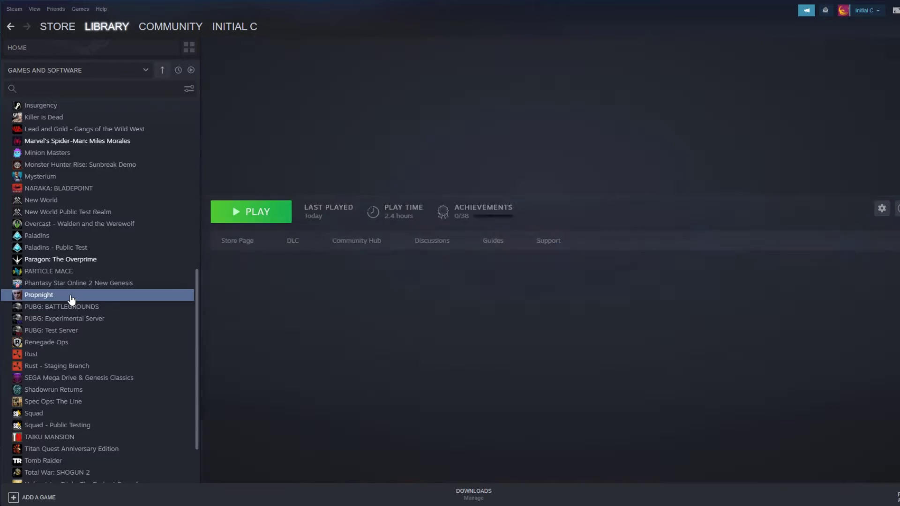
{"action": "right_click", "coordinate": [70, 297]}
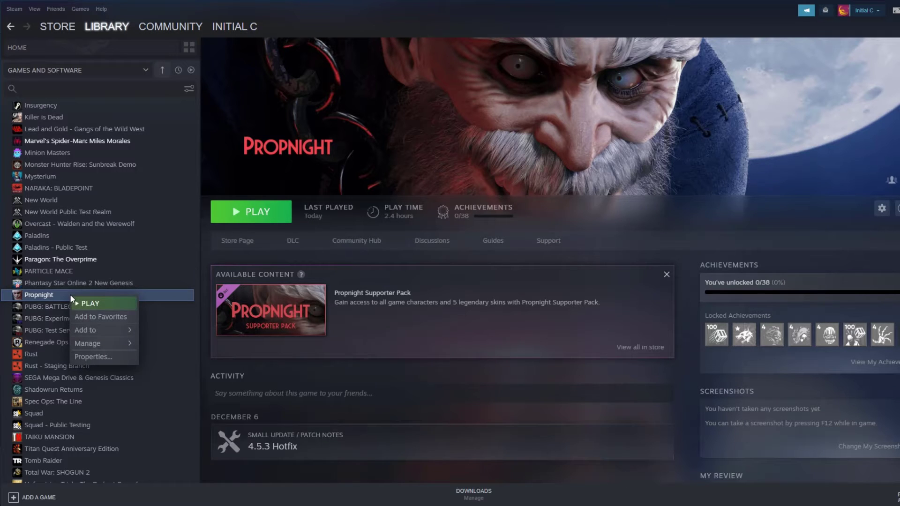
{"action": "left_click", "coordinate": [111, 361]}
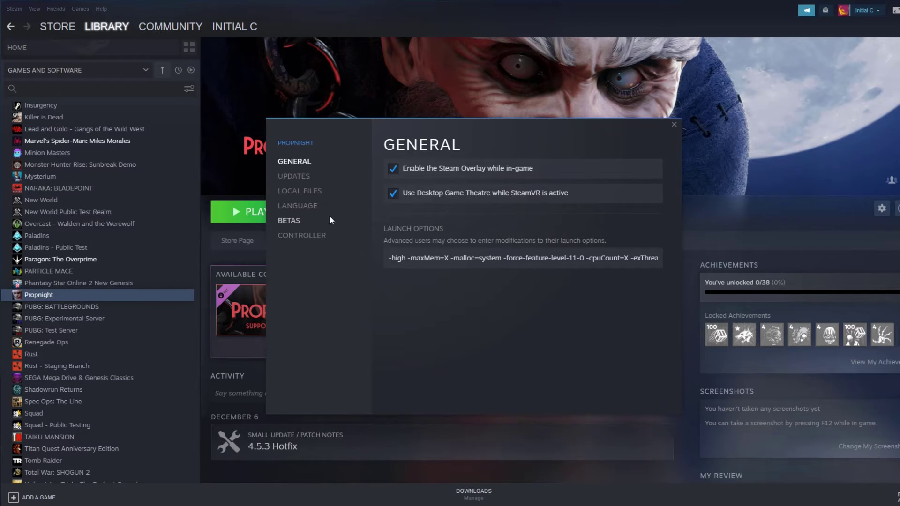
Step: Start verifying integrity of Propnight's game files under Local Files
{"action": "left_click", "coordinate": [304, 196]}
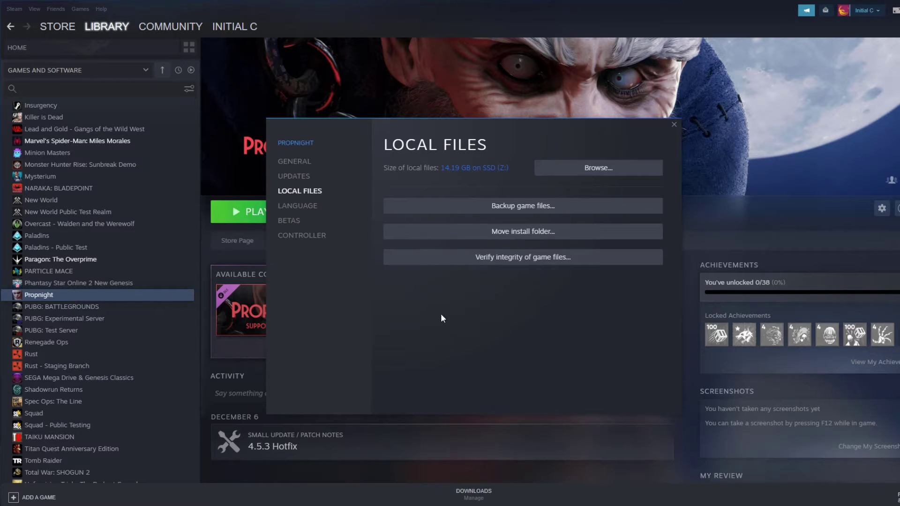
{"action": "left_click", "coordinate": [542, 257]}
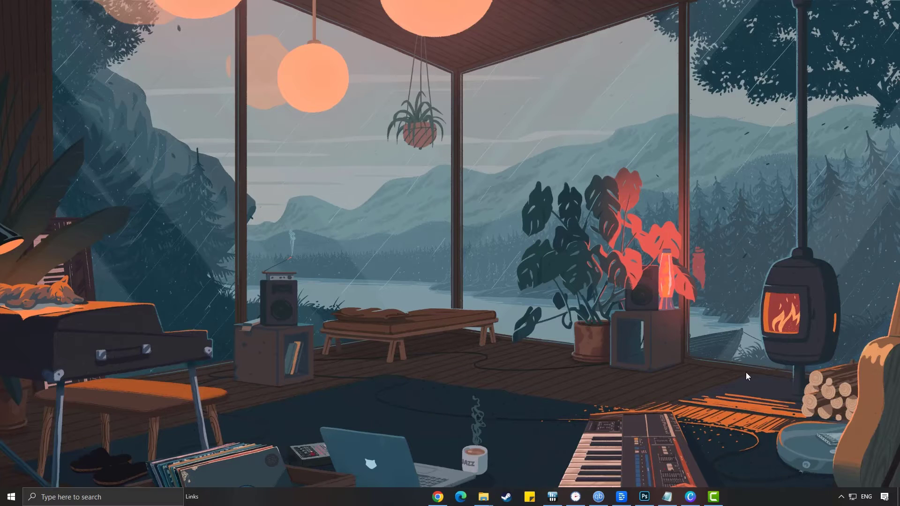
Step: Reach Windows Update settings via taskbar search and run Check for updates
{"action": "left_click", "coordinate": [114, 498]}
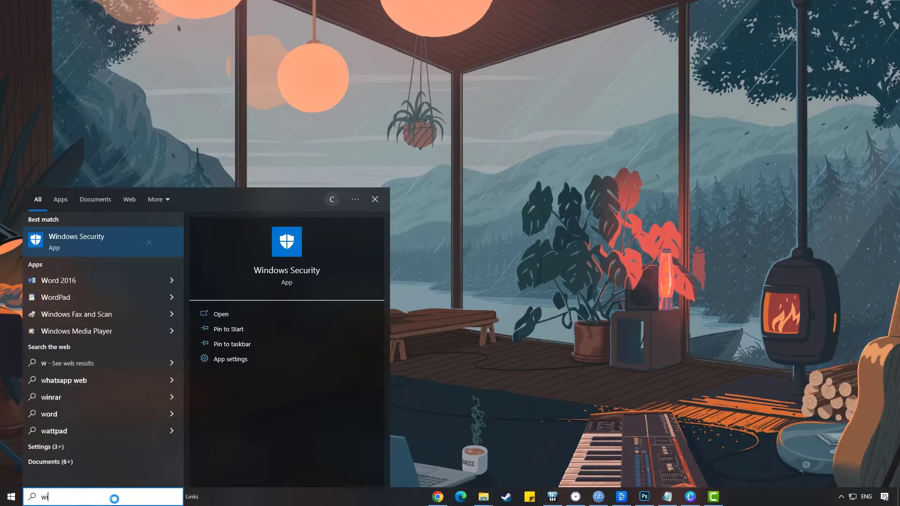
{"action": "type", "text": "windows update"}
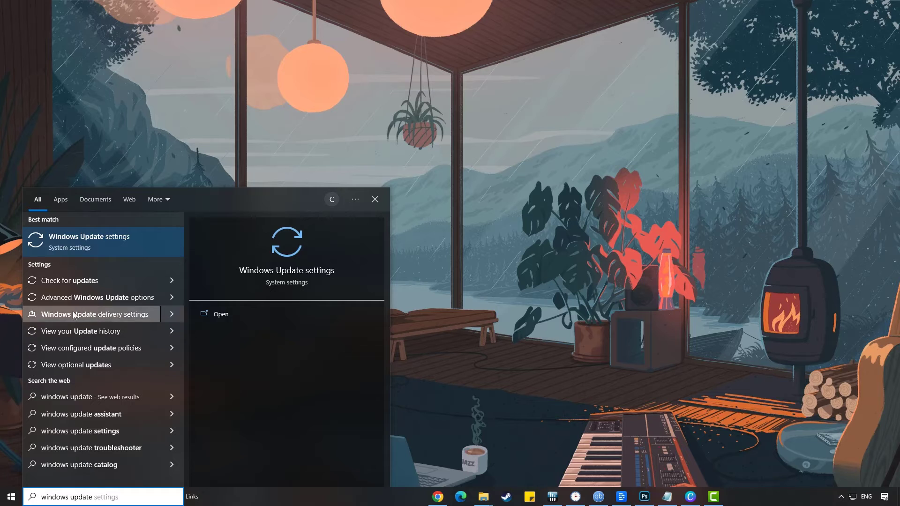
{"action": "left_click", "coordinate": [91, 252]}
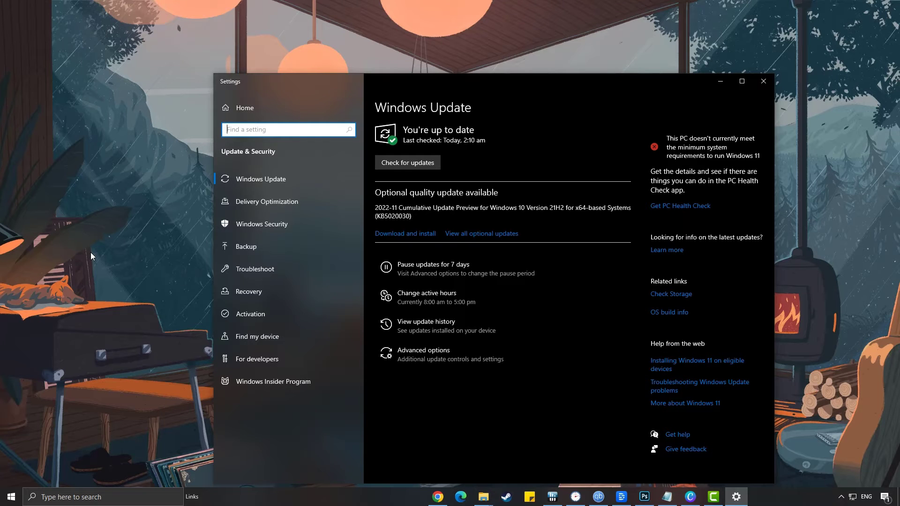
{"action": "left_click", "coordinate": [420, 163]}
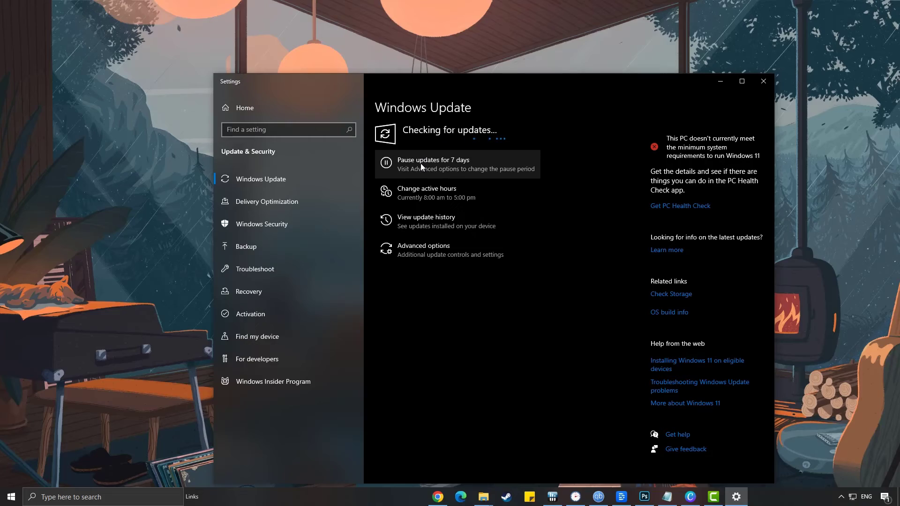